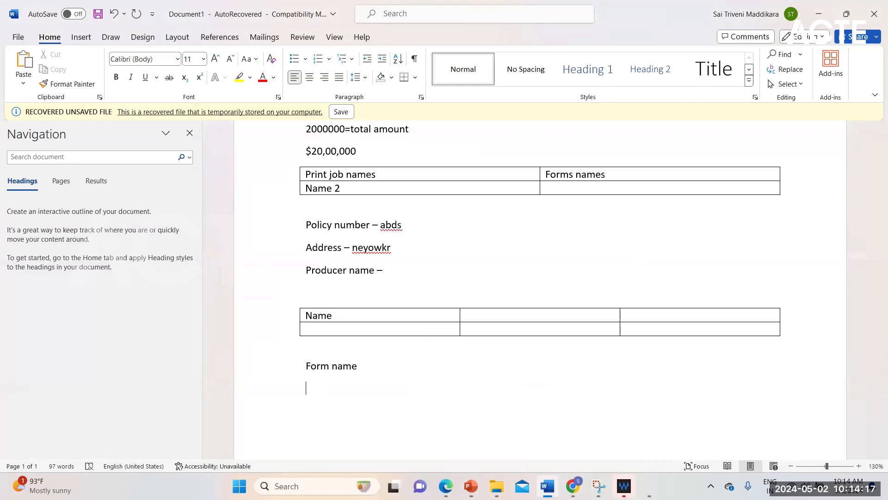
Step: Enter the caption "Commission%" on the empty line below "Form name"
text(commision)
key(BackSpace)
text(%)
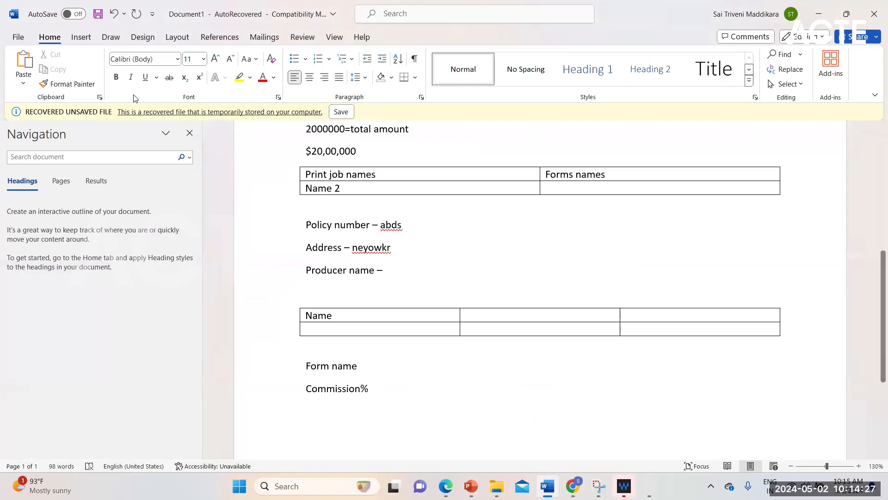
Step: Insert a single-cell table below the Commission% line and narrow it to roughly the right half of the text width
click(88, 39)
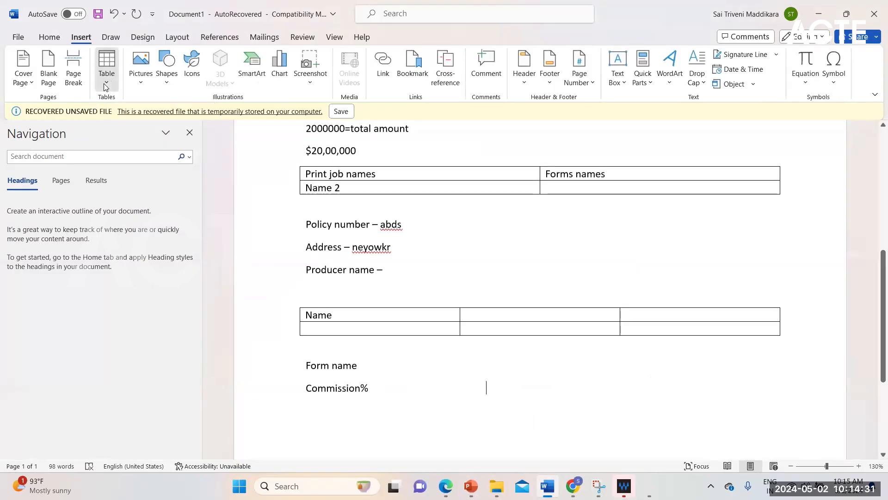
click(106, 88)
click(103, 115)
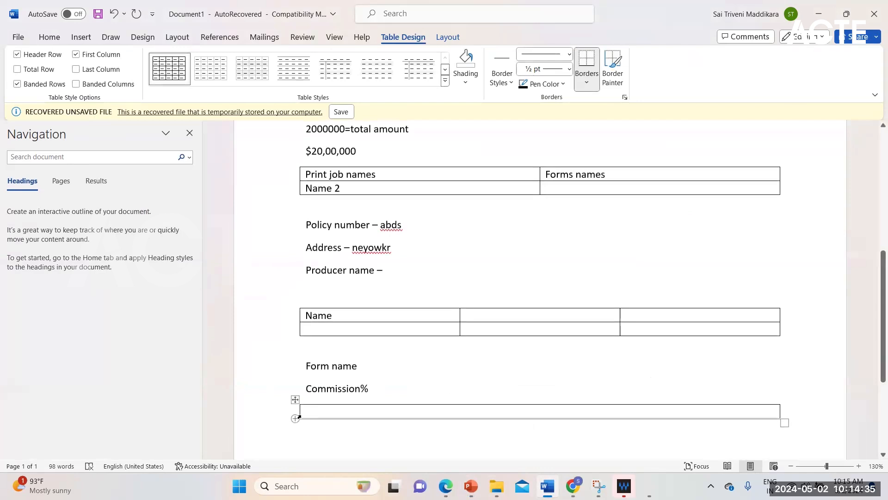
drag(300, 411, 313, 390)
click(369, 389)
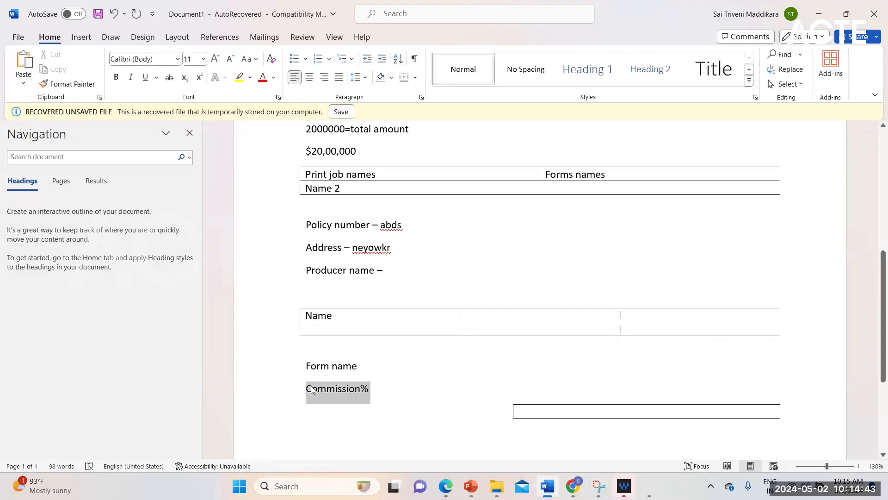
click(464, 418)
click(493, 419)
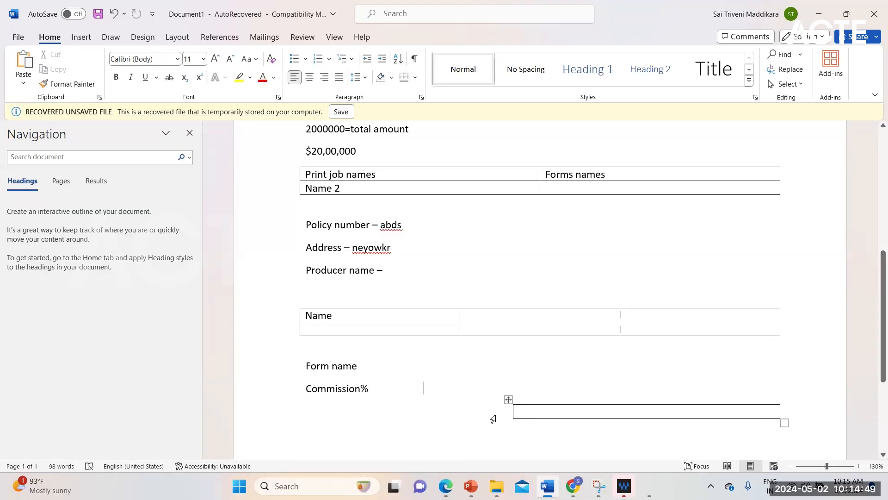
key(Return)
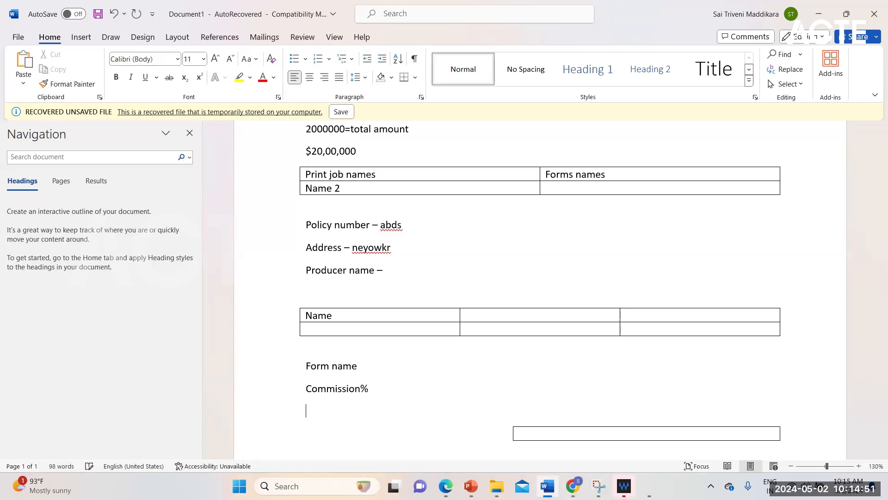
key(BackSpace)
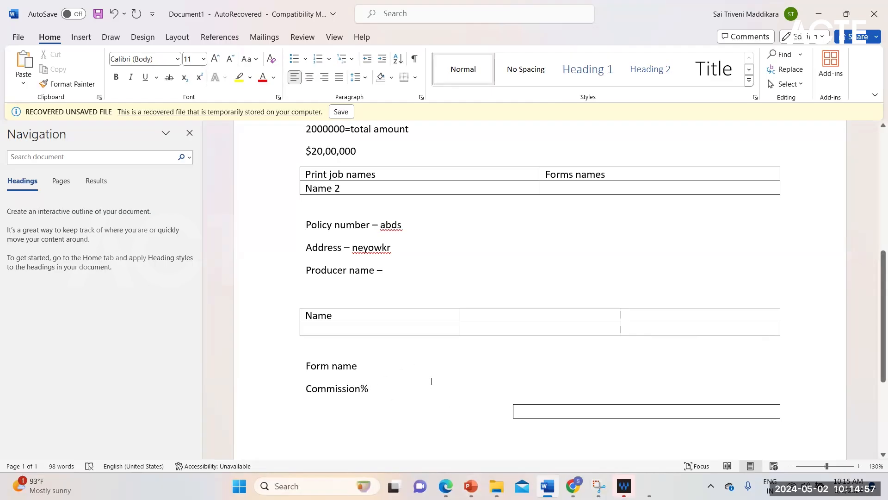
click(584, 413)
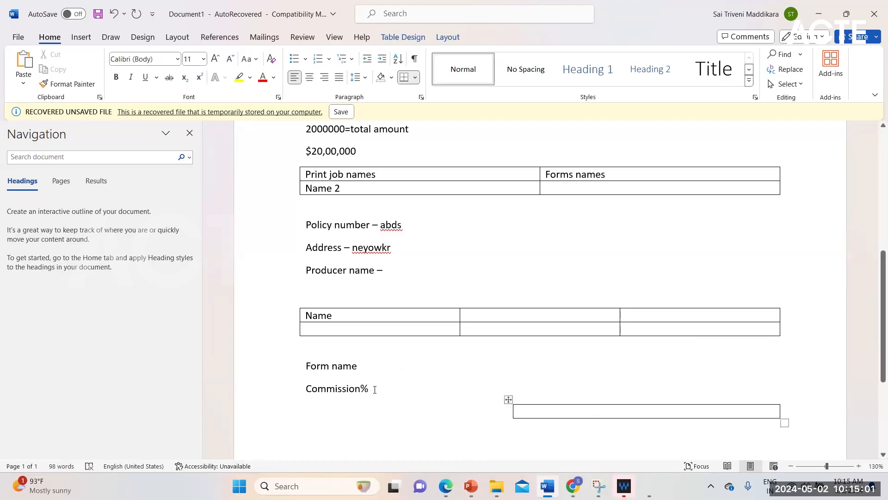
click(396, 386)
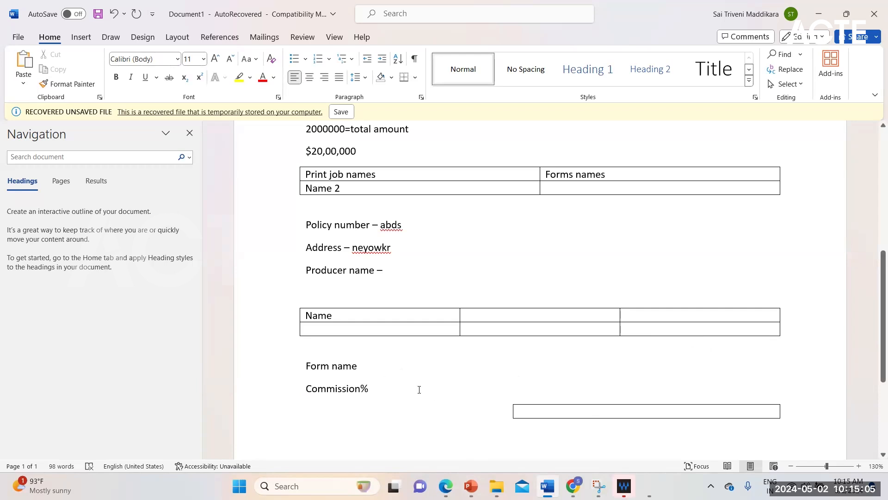
Step: Enter 10% in the single-cell table and centre it within the cell
click(598, 413)
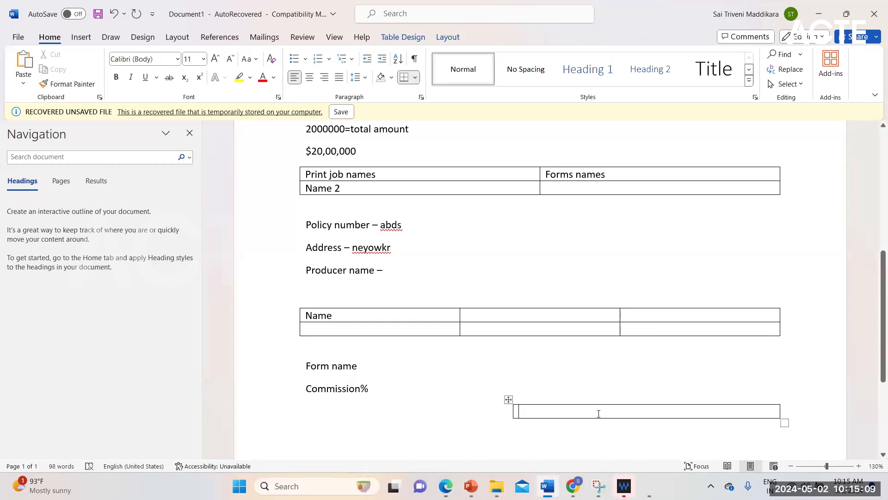
text(10)
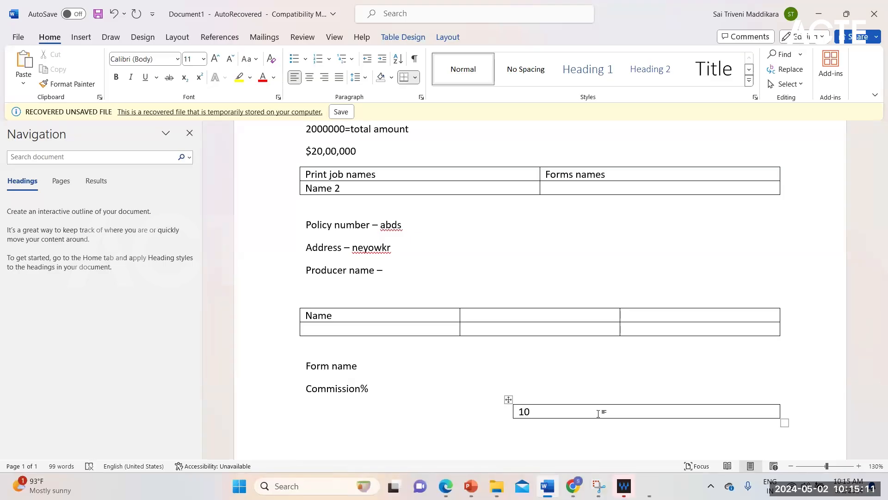
text(%)
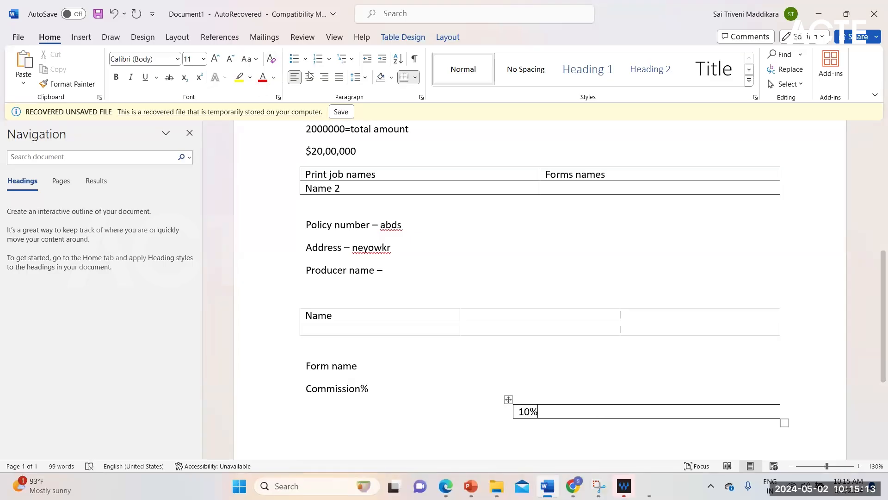
click(518, 412)
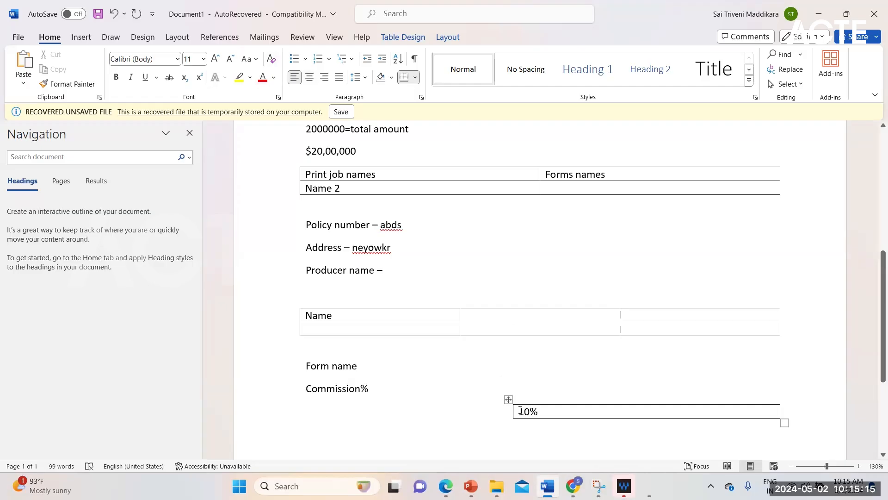
click(310, 77)
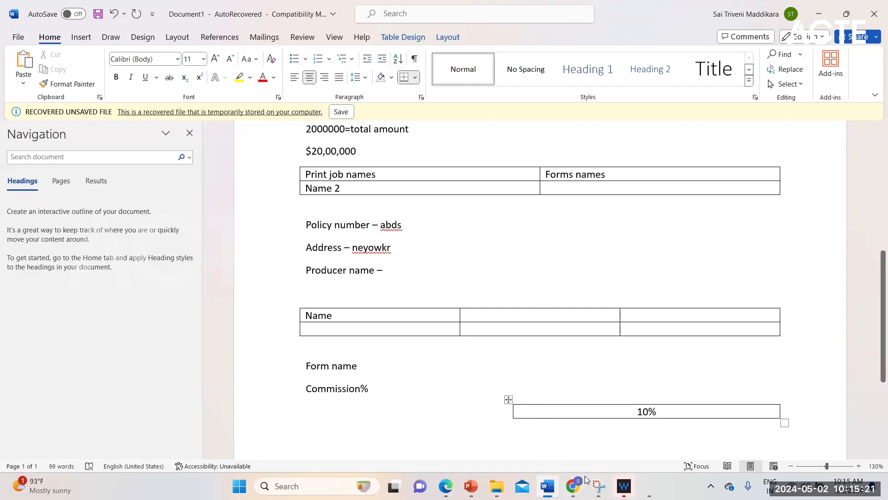
Step: View the slide on best practices for building version 2 pages in the Duckcreek Training PowerPoint, and return to the Word document
click(471, 486)
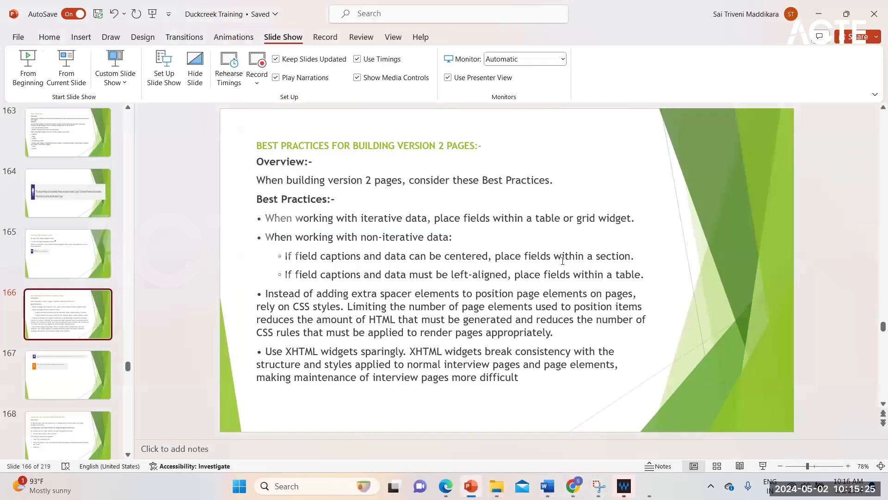
mouse_move(573, 486)
click(547, 486)
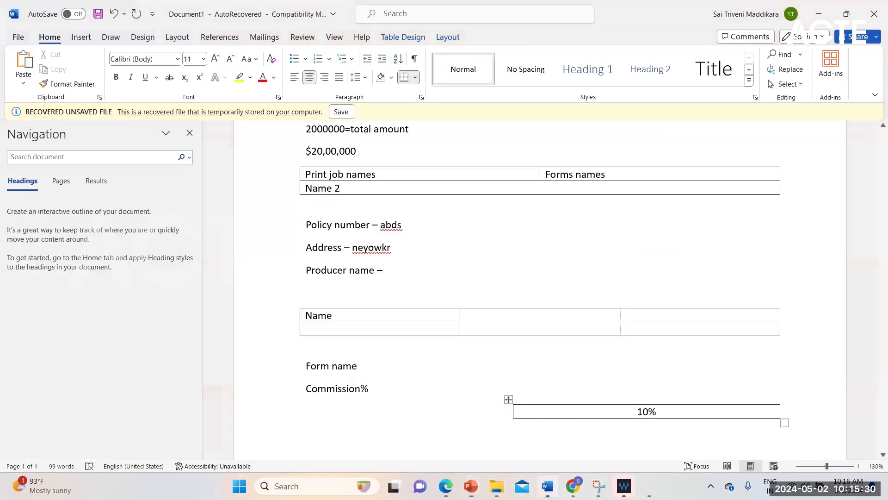
Step: Add the line "Account and policy information section" between "Form name" and "Commission%"
click(383, 366)
key(Return)
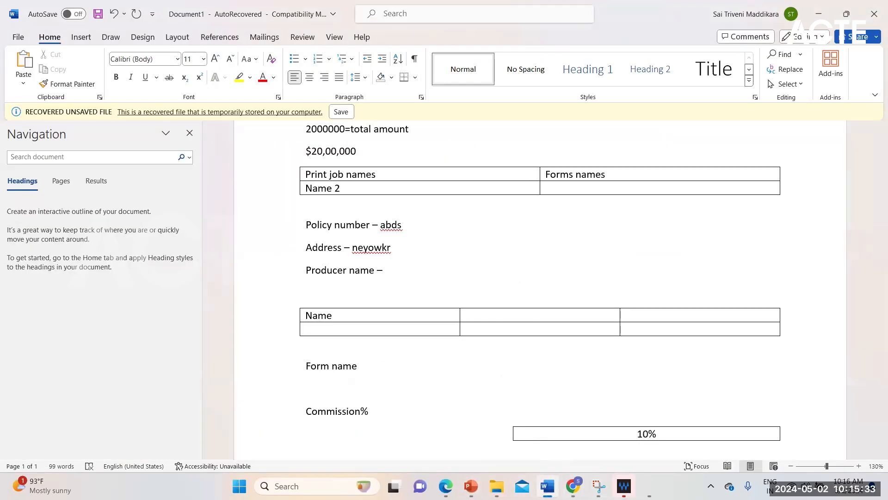
text(account)
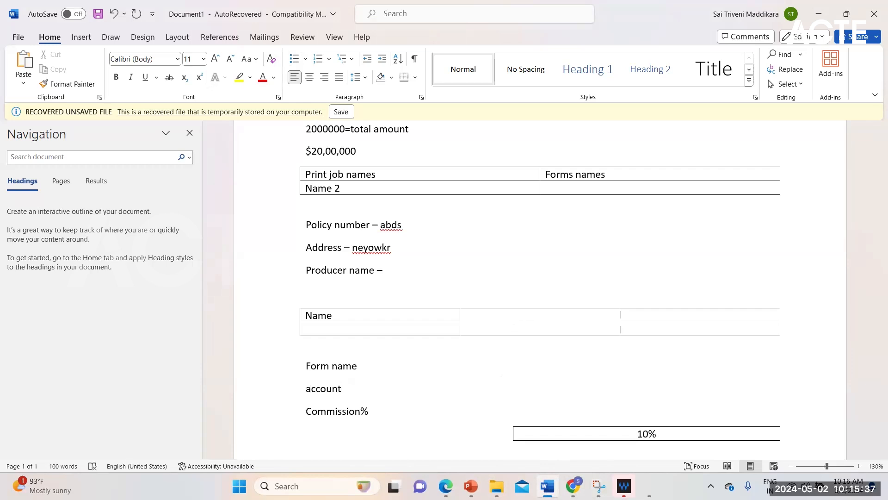
text( section)
click(346, 392)
text(and [olicy)
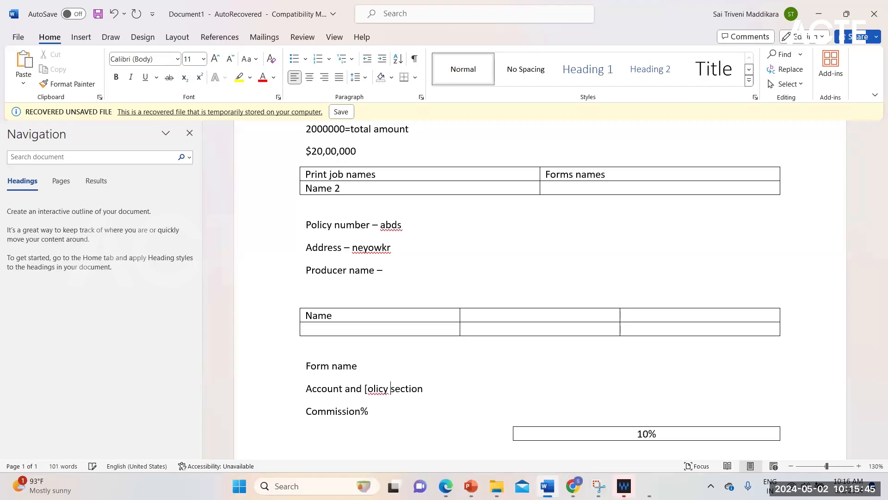
key(BackSpace)
key(BackSpace)
key(BackSpace)
key(BackSpace)
key(BackSpace)
text(policy )
text(informat)
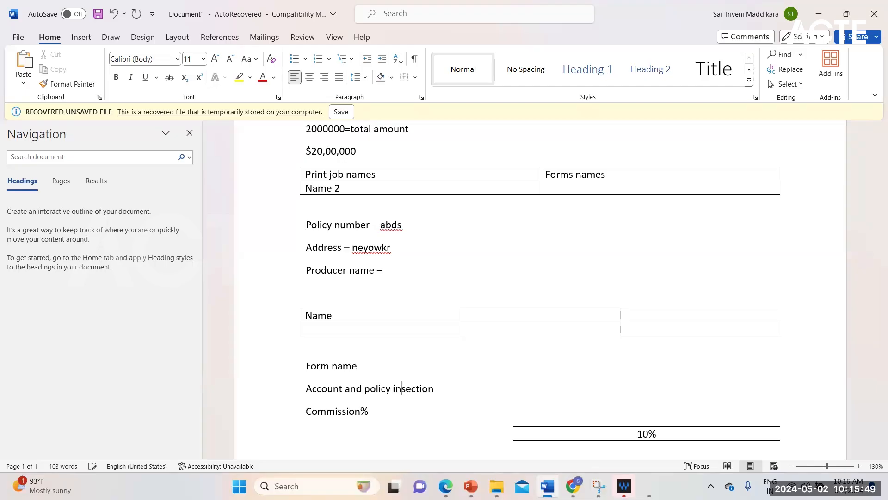
text(ion)
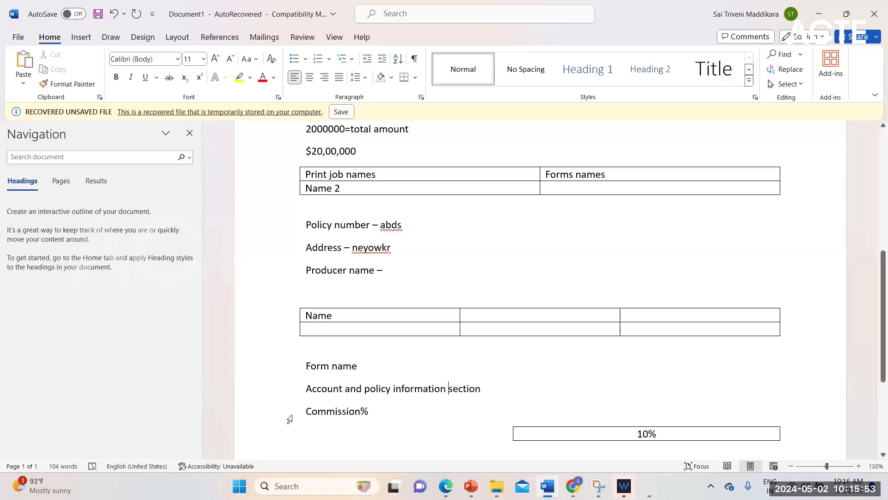
Step: Make the "Account and policy information section" line bold and colour its text with the blue theme colour
drag(308, 388, 485, 390)
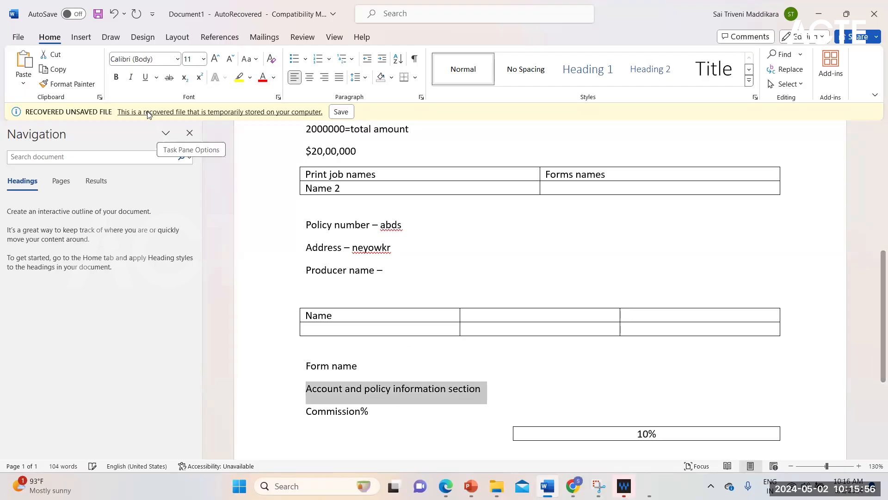
click(117, 77)
click(274, 78)
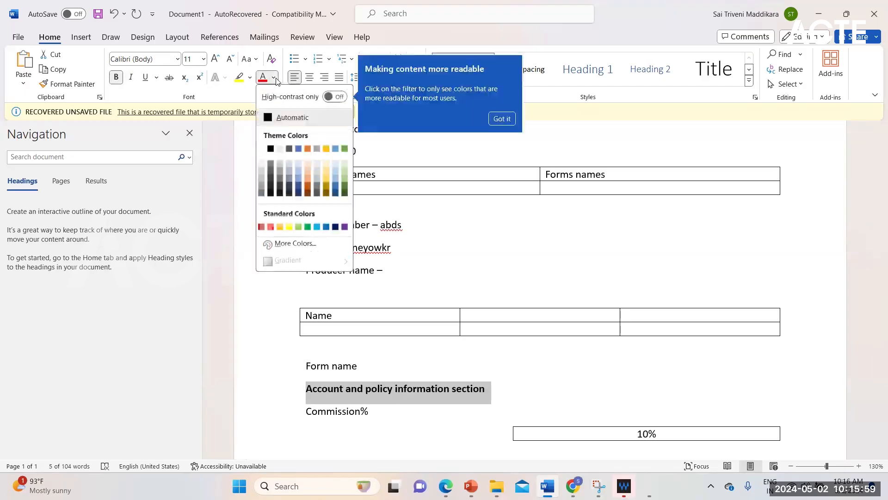
click(301, 147)
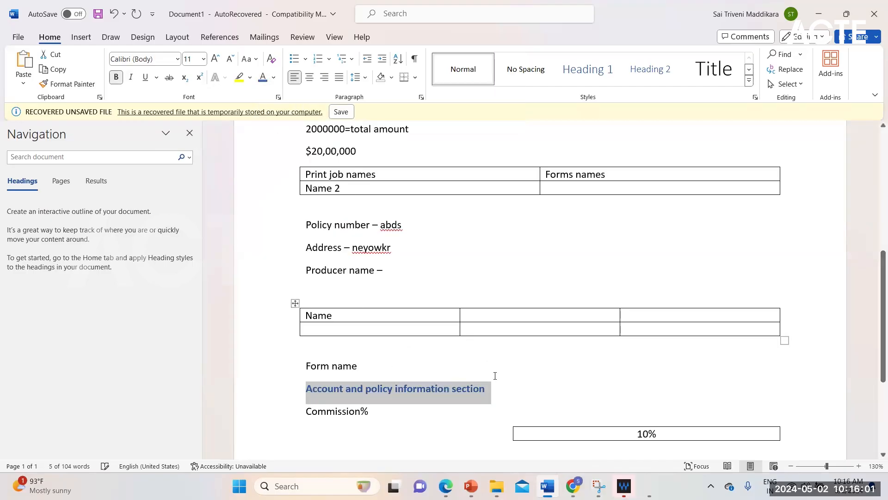
click(511, 399)
Step: Examine how the blue section heading, the Commission% caption and the 10% cell are aligned with one another
click(326, 414)
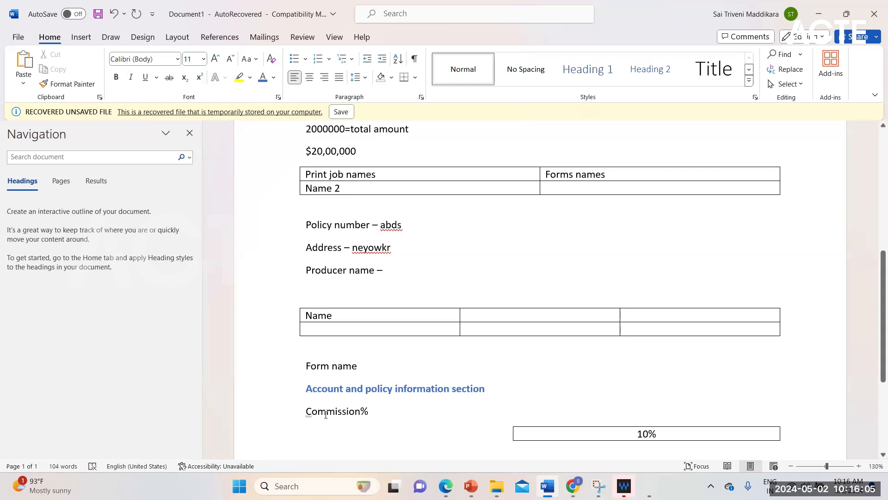
scroll(326, 414, down, 4)
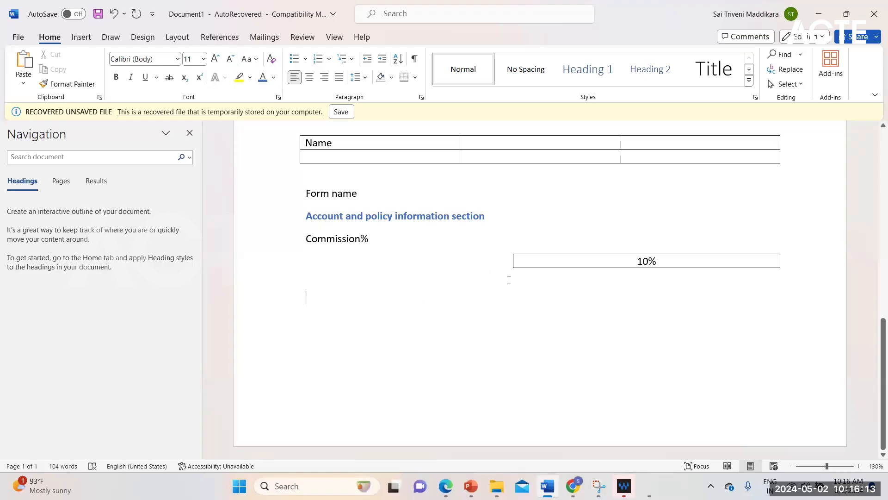
click(351, 216)
click(333, 239)
click(362, 220)
click(355, 239)
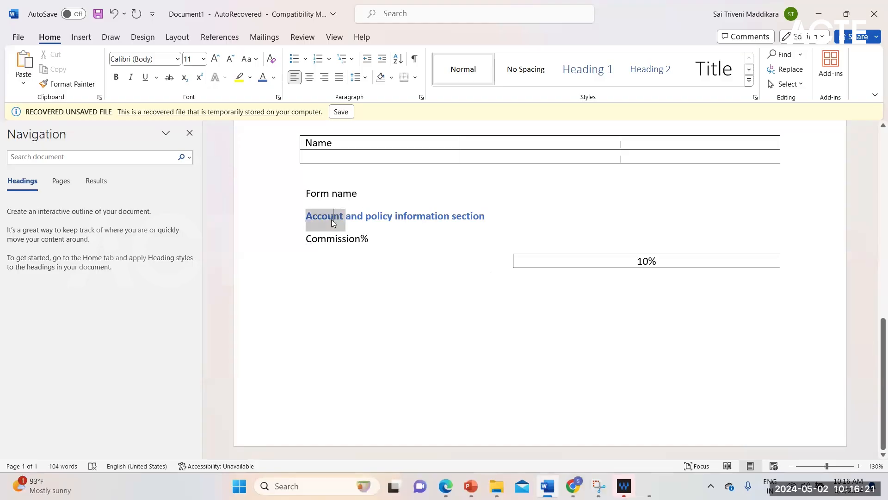
click(326, 239)
click(323, 218)
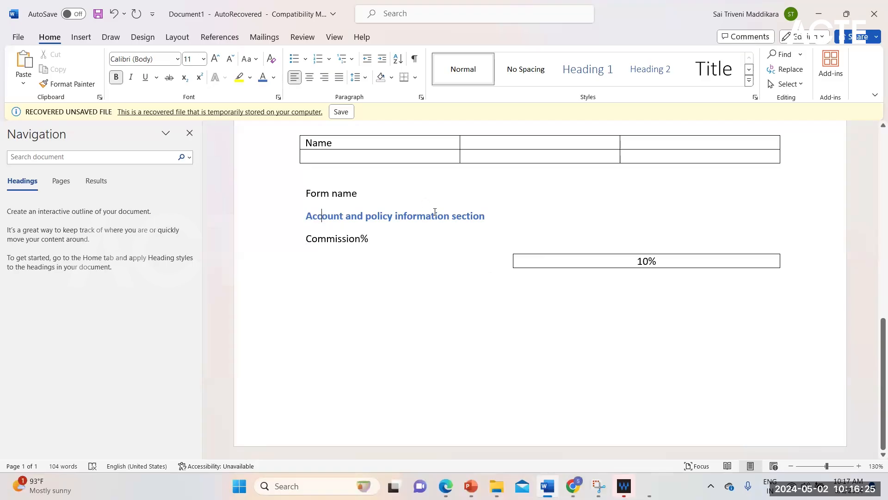
click(335, 239)
scroll(398, 326, up, 5)
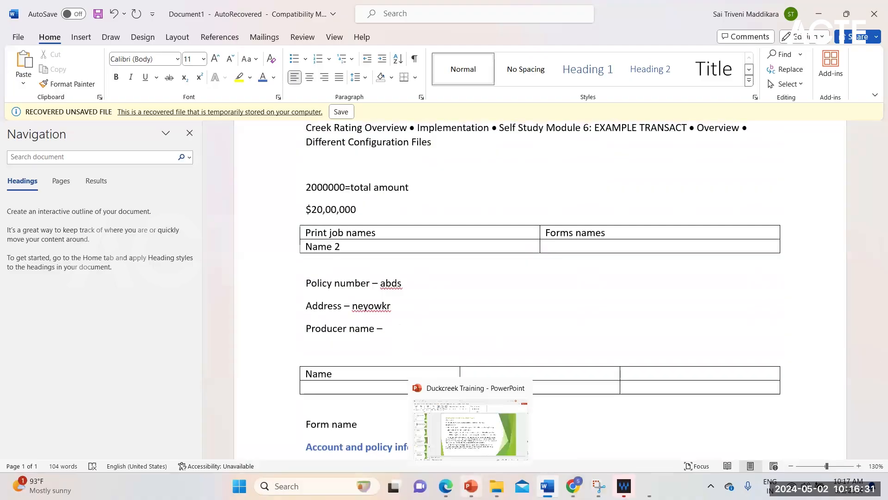
scroll(437, 305, down, 3)
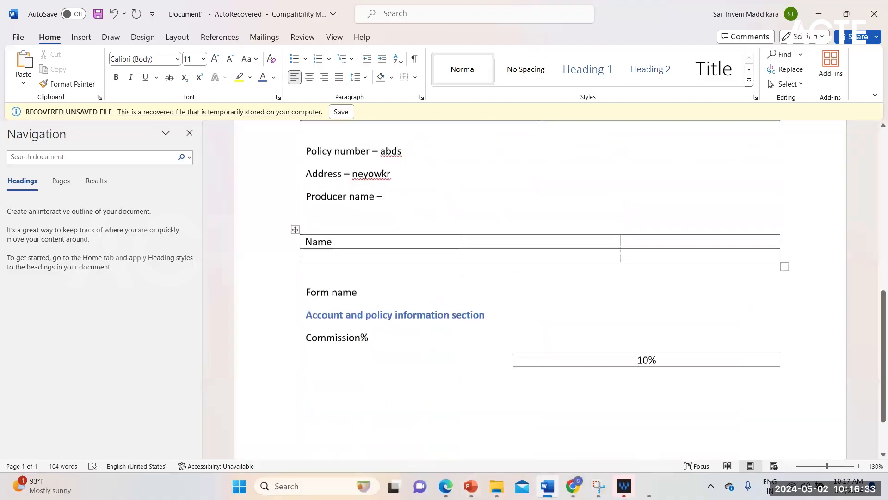
scroll(438, 304, up, 4)
scroll(438, 304, up, 5)
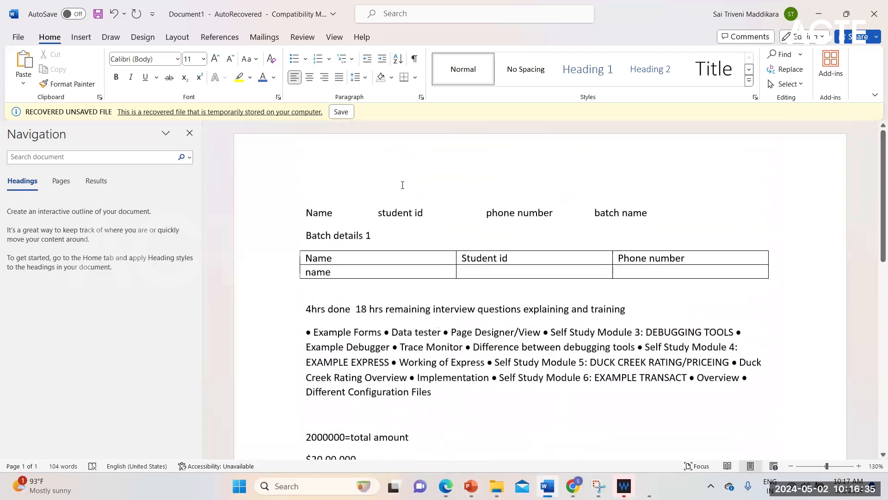
scroll(402, 337, down, 7)
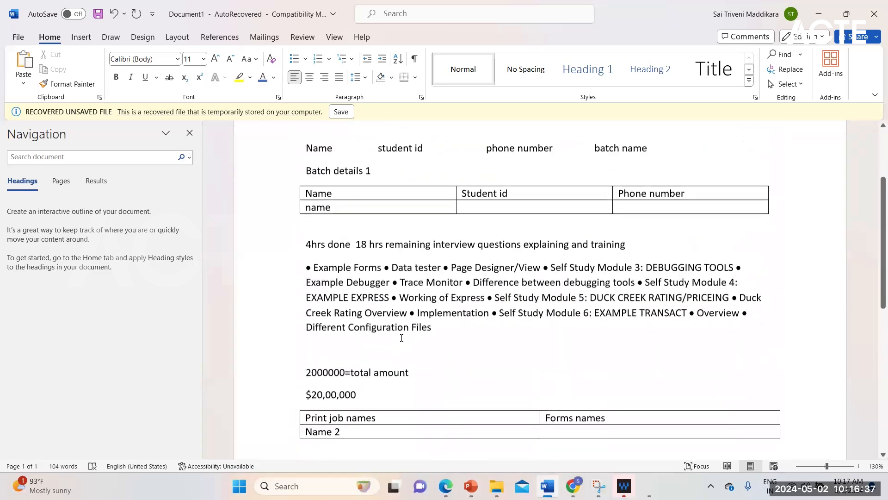
scroll(418, 348, up, 7)
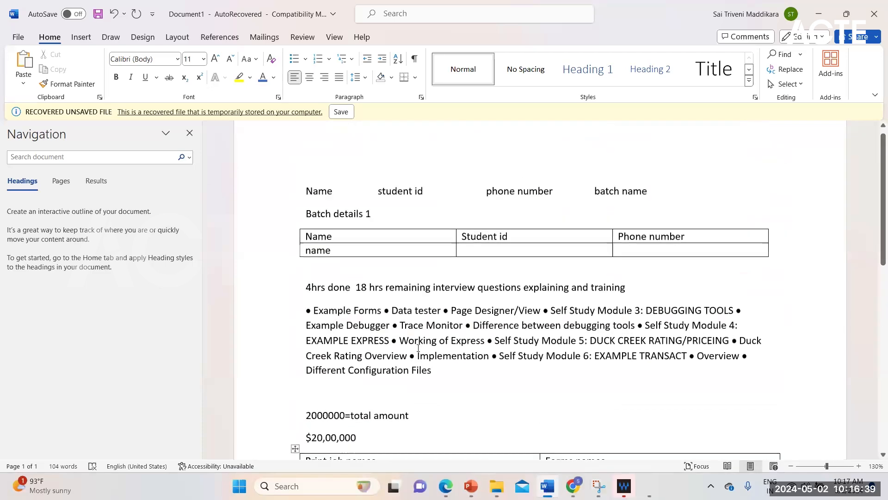
scroll(418, 348, down, 6)
scroll(419, 348, up, 6)
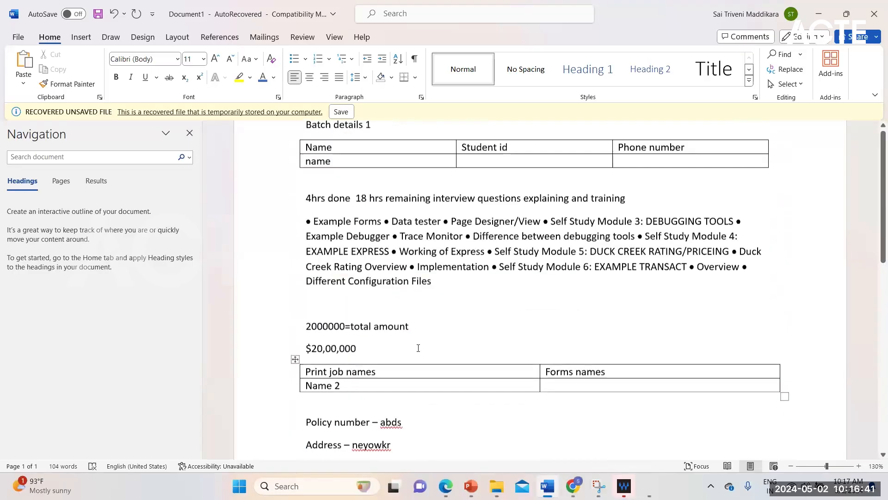
Step: Compare the document's tables and label lines with the blue section heading, Commission% caption and 10% cell under "Form name"
scroll(438, 421, down, 10)
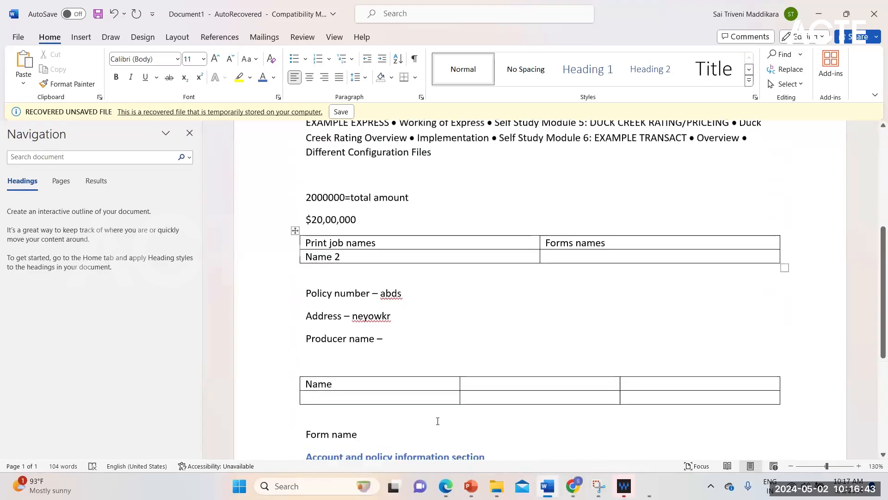
scroll(438, 421, up, 4)
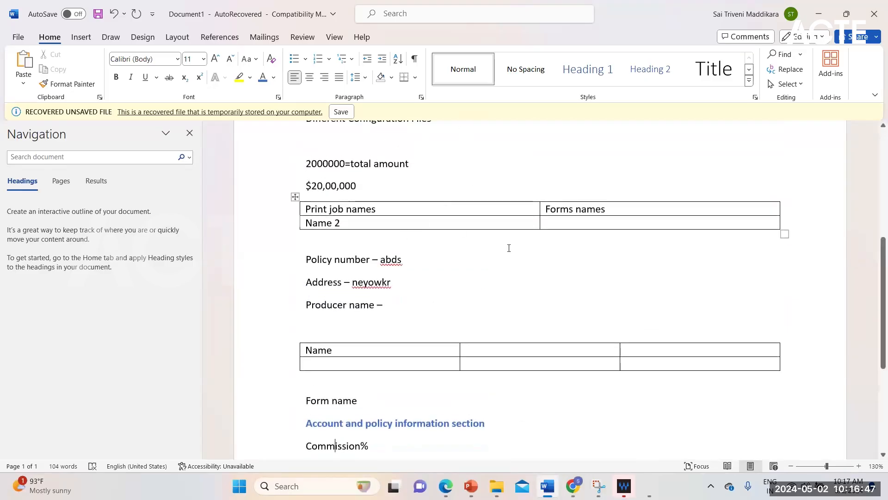
scroll(345, 381, down, 1)
scroll(345, 380, down, 4)
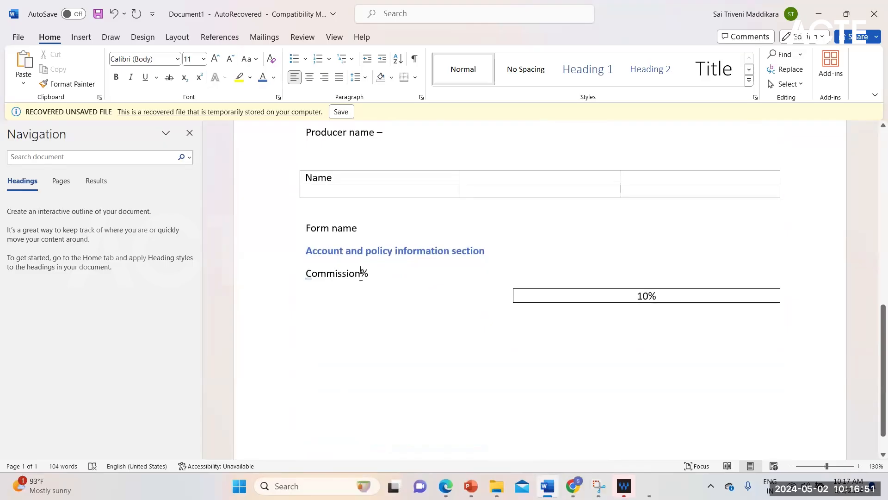
click(425, 251)
drag(307, 250, 486, 252)
click(362, 274)
scroll(462, 206, up, 10)
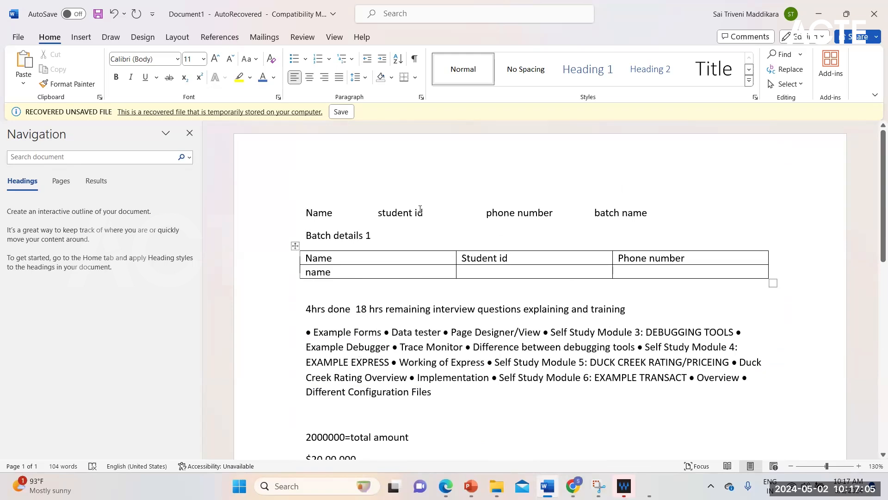
scroll(439, 334, down, 4)
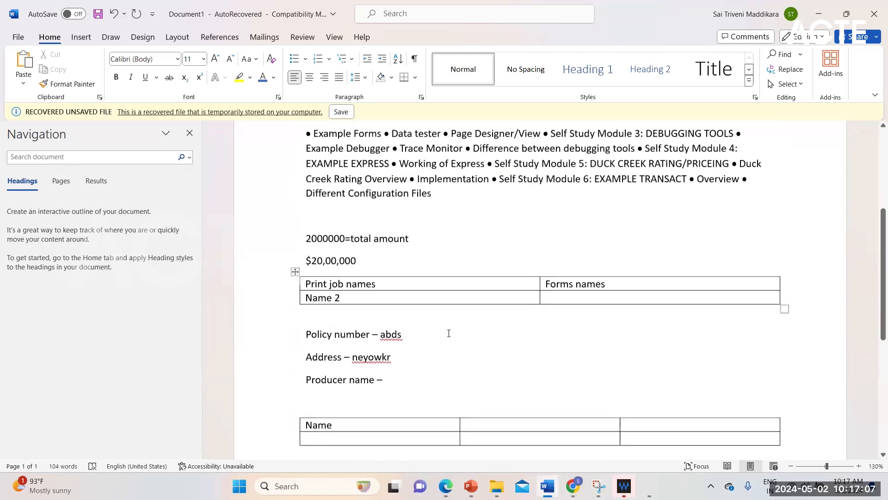
scroll(449, 333, down, 5)
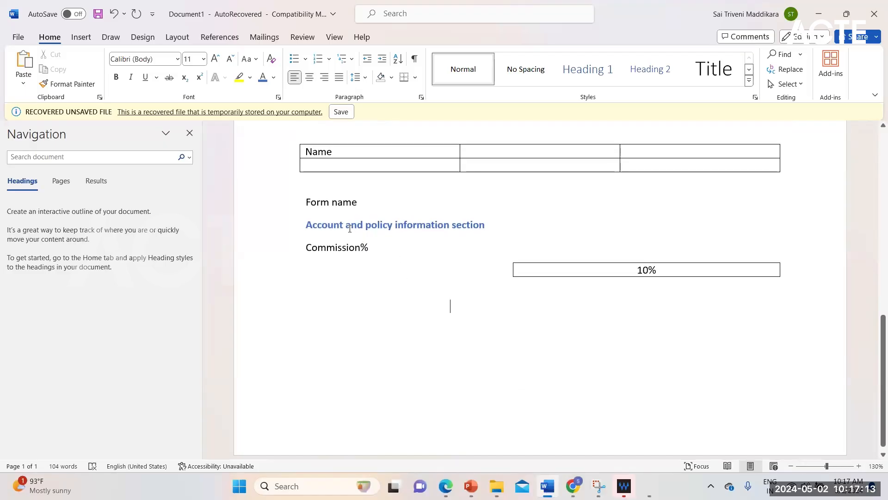
click(357, 314)
click(339, 247)
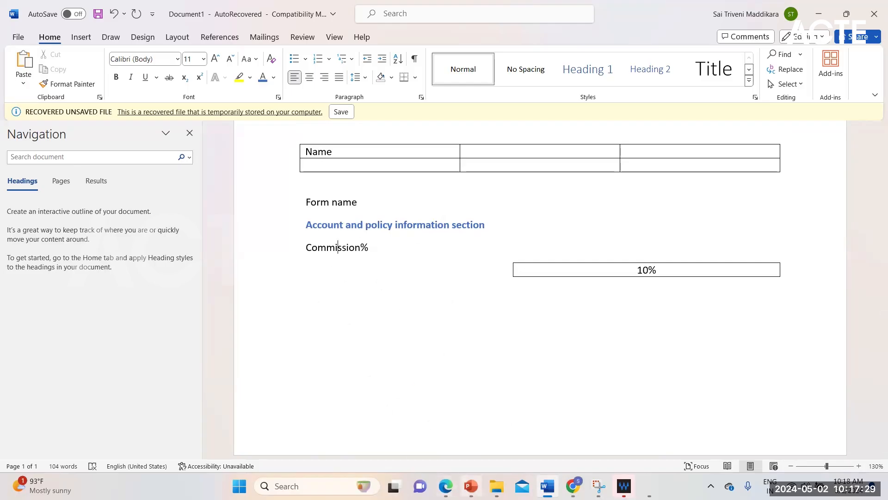
Step: Switch to the Duckcreek Training PowerPoint, review the non-iterative data rules on slide 166, and start the slide show from that slide
mouse_move(471, 485)
click(471, 431)
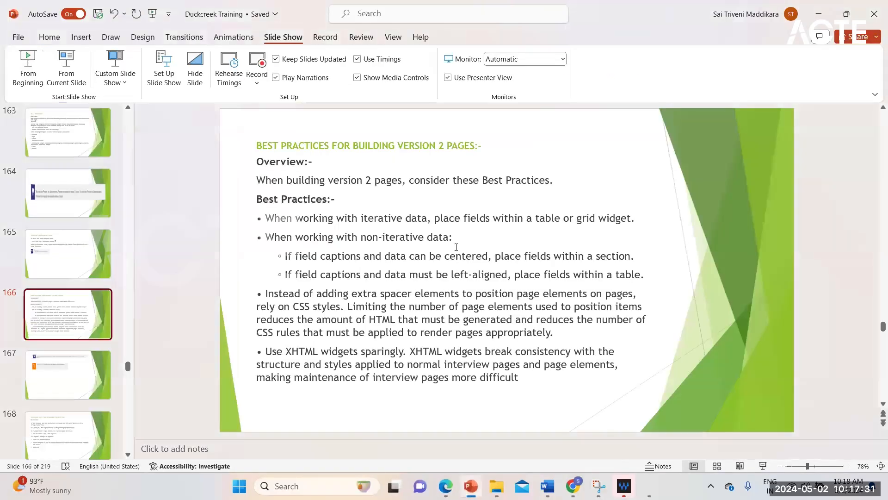
click(476, 257)
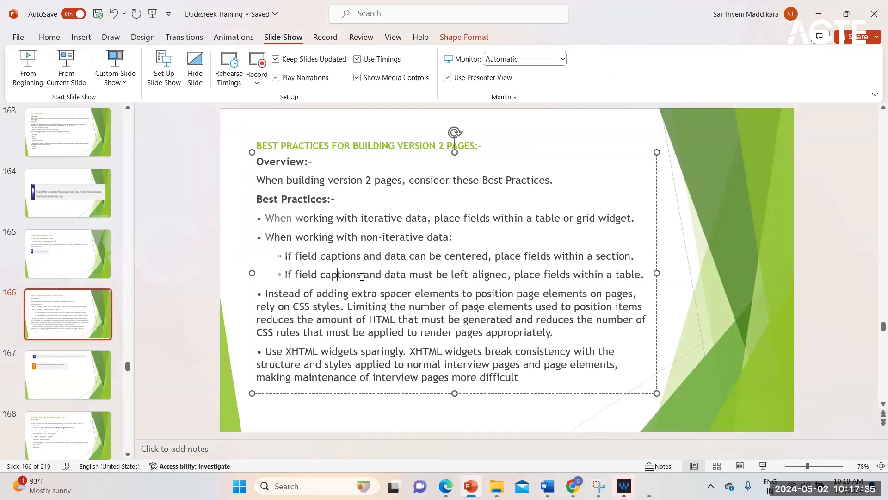
double_click(354, 275)
click(425, 275)
click(610, 275)
click(65, 77)
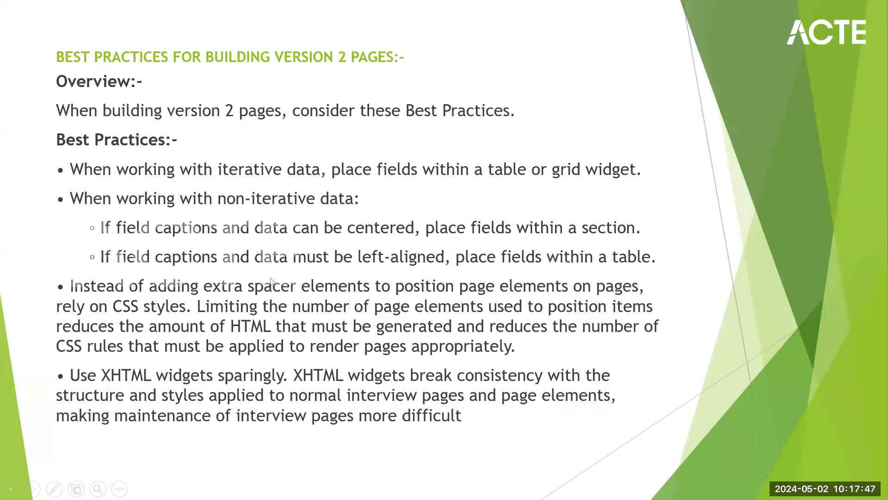